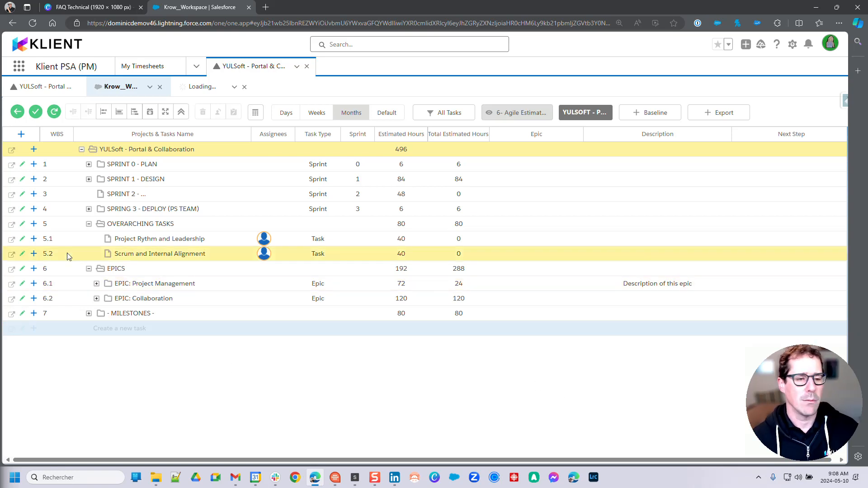
Expand SPRINT 0 - PLAN and EPIC: Project Management in the project grid to examine their tasks and stories
left_click(89, 165)
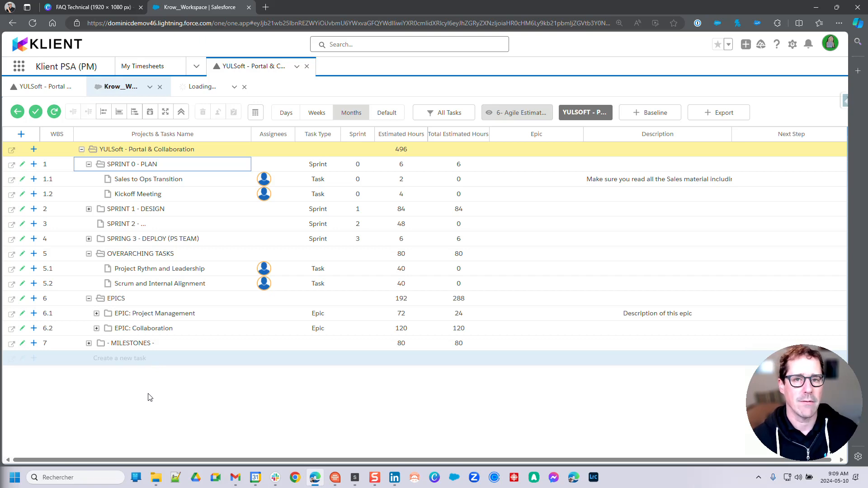
left_click(136, 272)
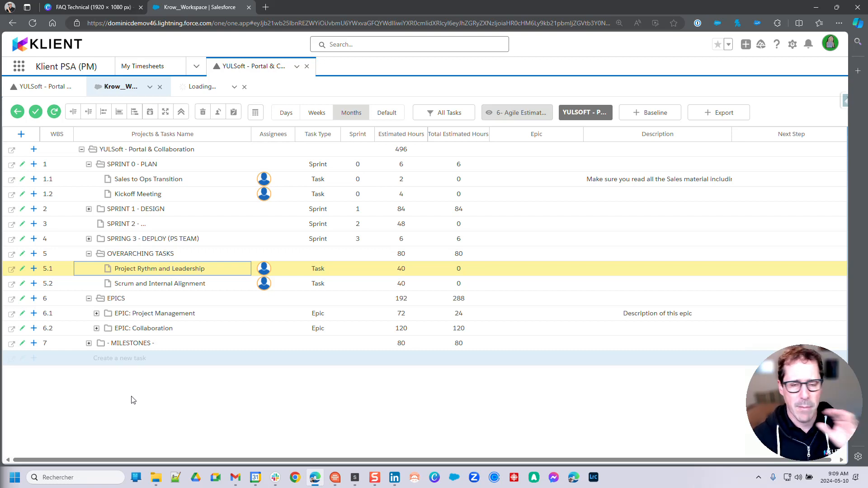
left_click(117, 301)
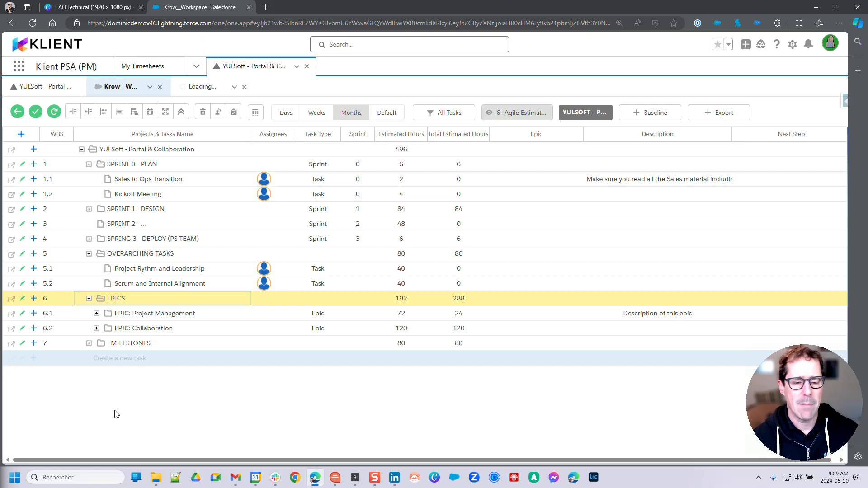
left_click(410, 316)
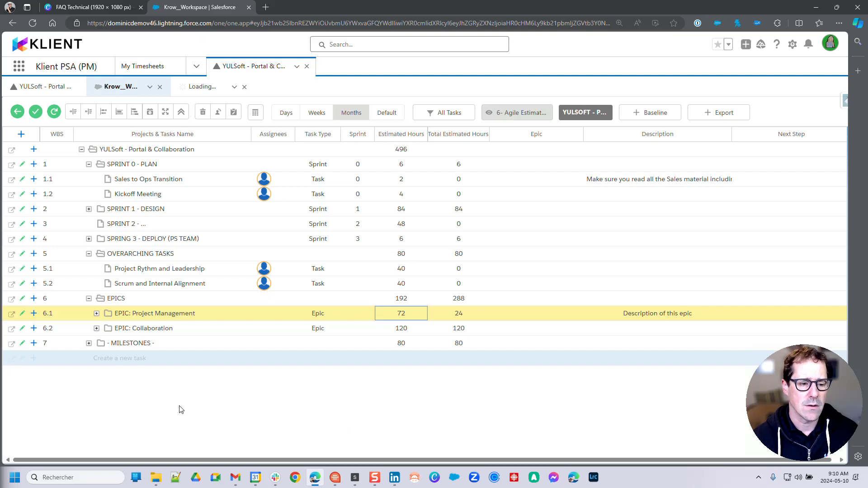
left_click(97, 314)
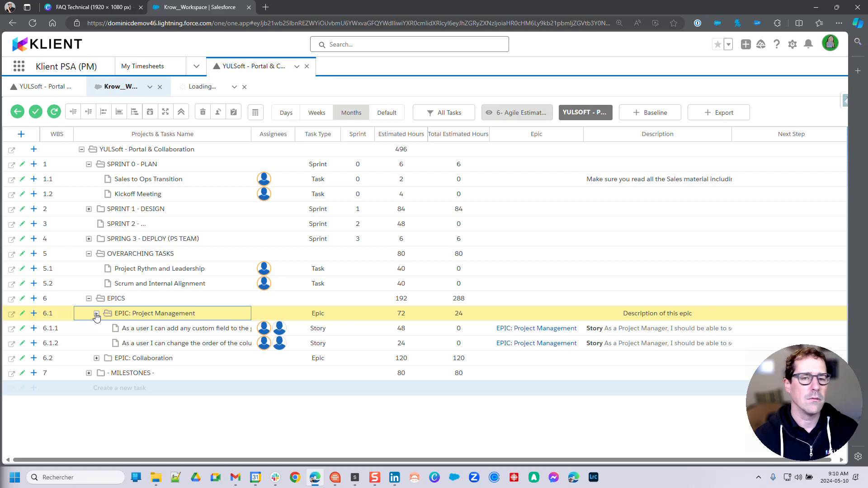
left_click(153, 332)
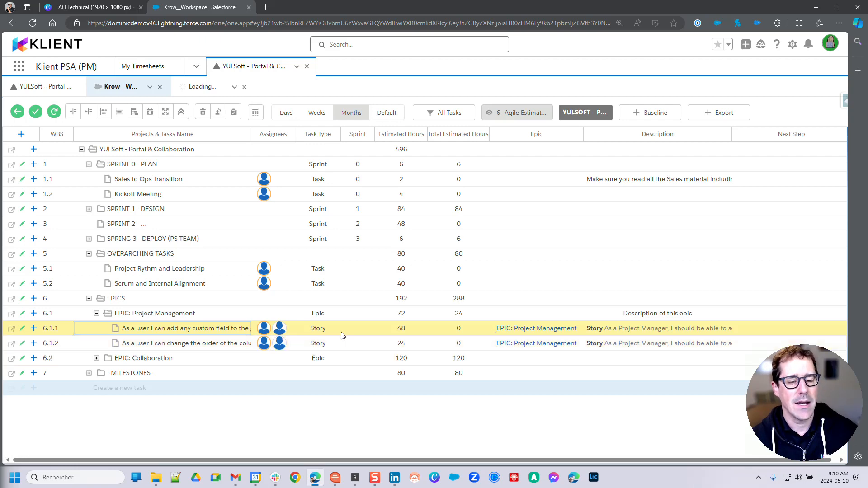
View the task types available for EPIC: Project Management without changing its type
left_click(329, 314)
left_click(331, 315)
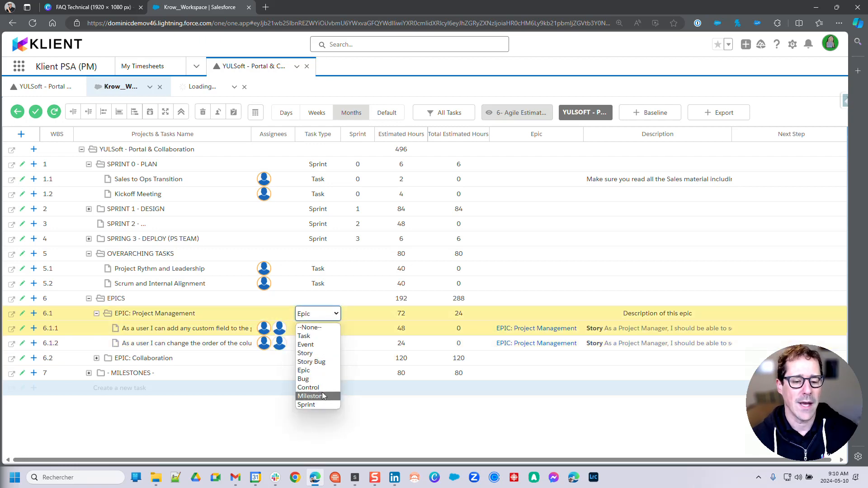
left_click(277, 401)
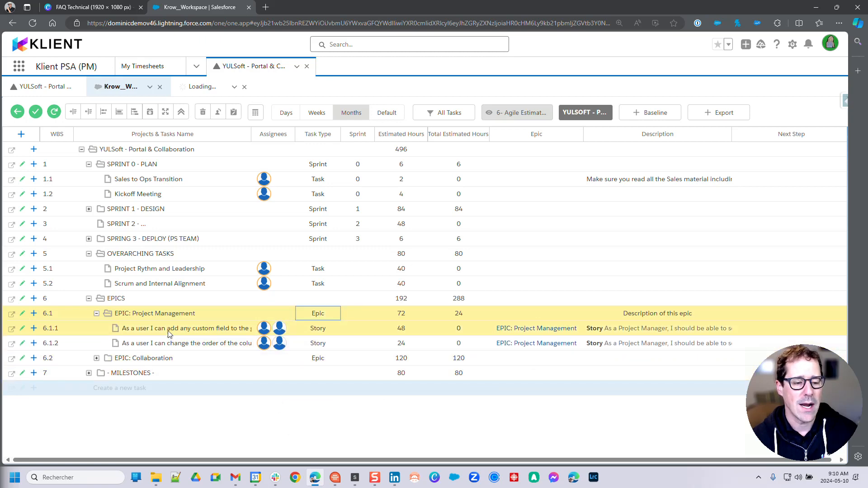
Move the story "As a user I can add any custom field to the grid" under EPIC: Collaboration and back under EPIC: Project Management
left_click_drag(170, 332, 143, 372)
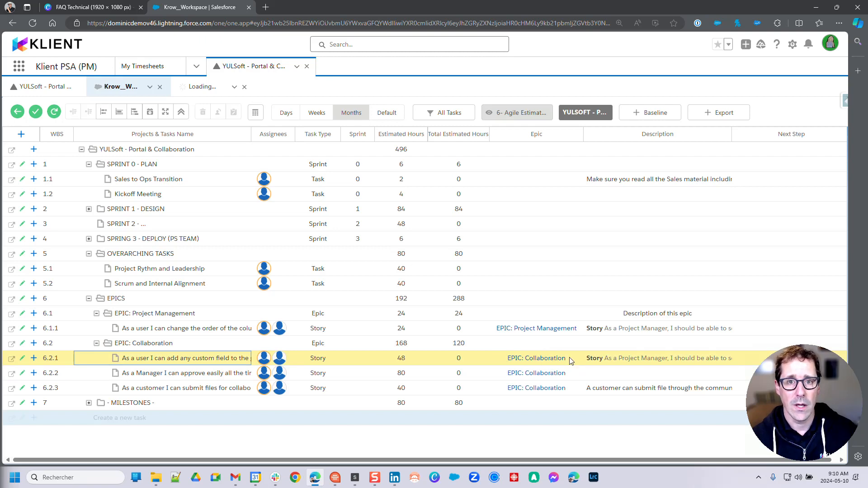
left_click_drag(233, 358, 178, 321)
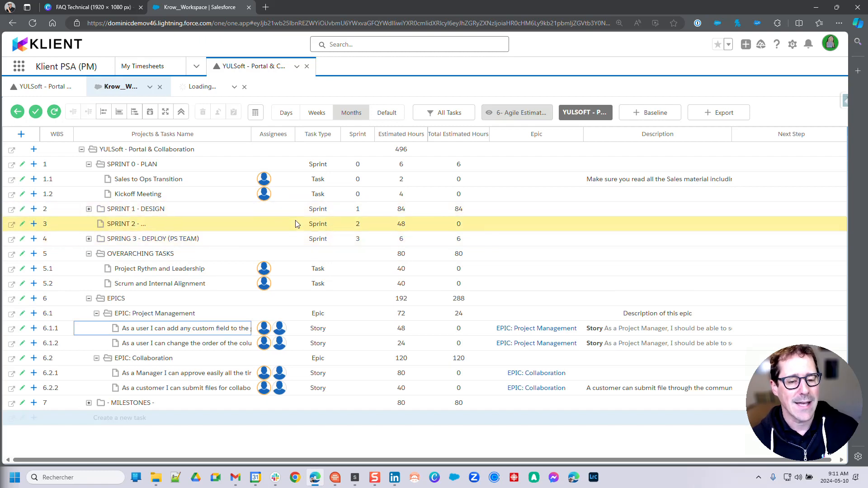
Move the story "As a user I can add any custom field to the grid" from EPIC: Project Management into SPRINT 2
left_click_drag(190, 328, 174, 227)
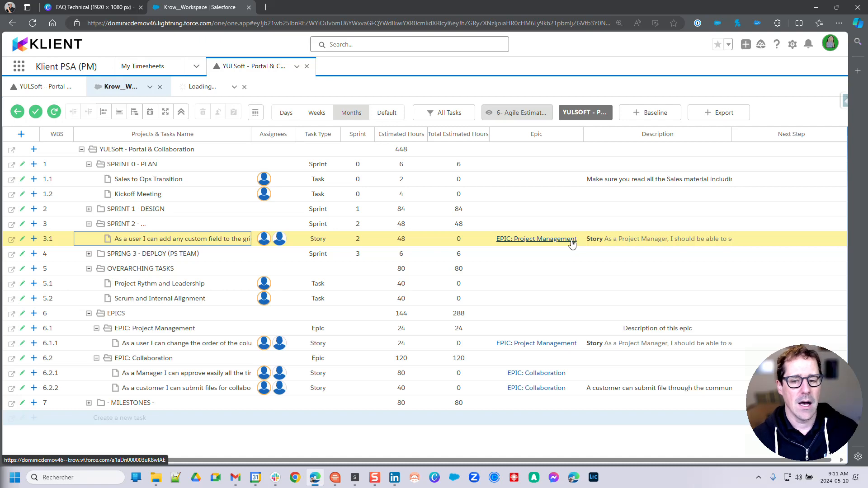
Review the description, acceptance criteria and proposed solution in the custom field story's quick details, and close them
left_click(22, 240)
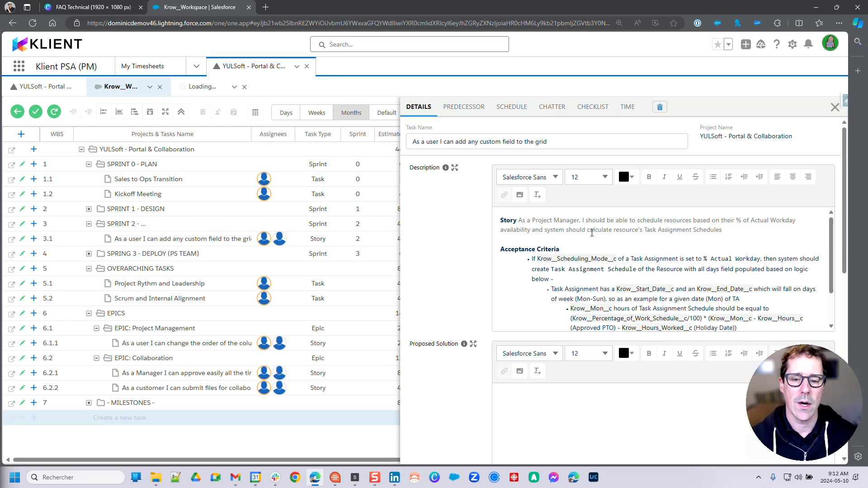
scroll(592, 233, "down", 1)
scroll(589, 239, "down", 2)
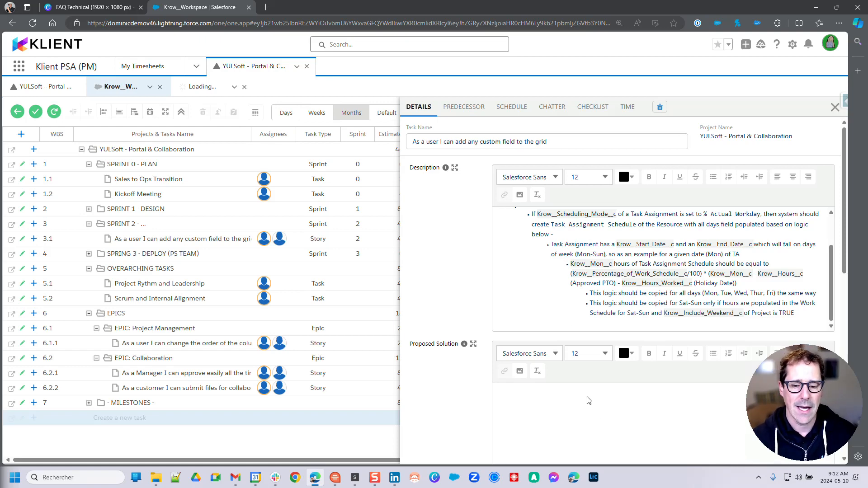
scroll(586, 401, "down", 3)
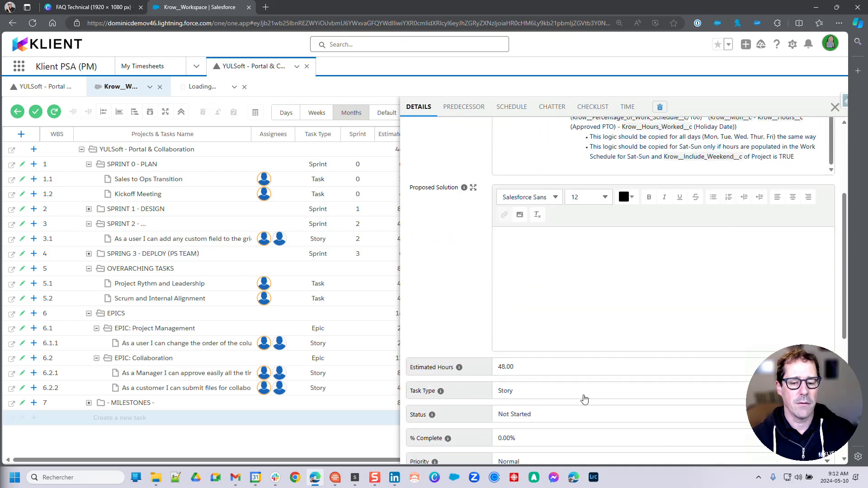
scroll(584, 399, "up", 1)
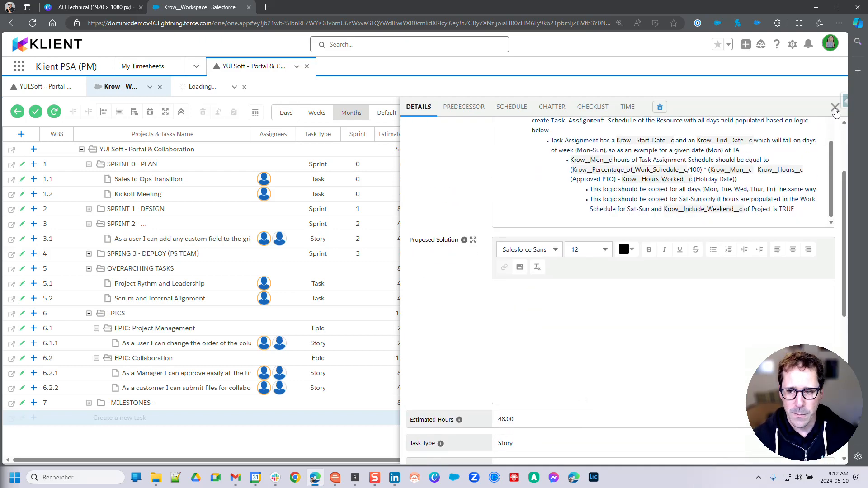
left_click(625, 339)
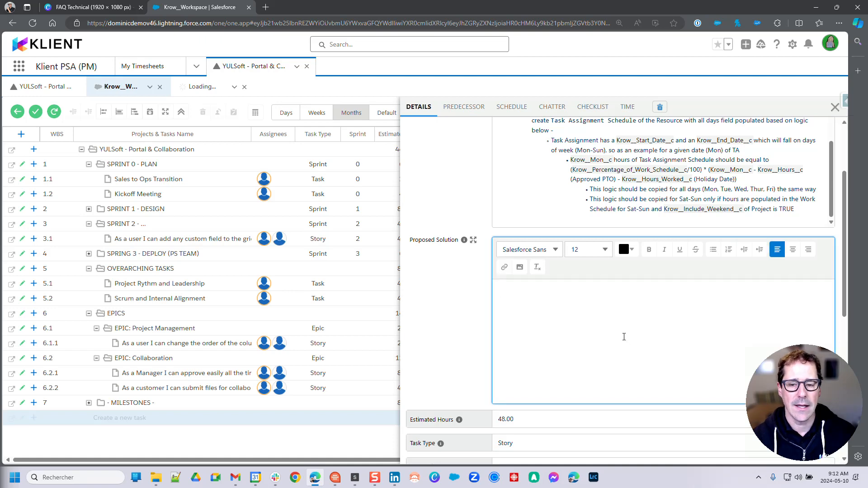
left_click(835, 108)
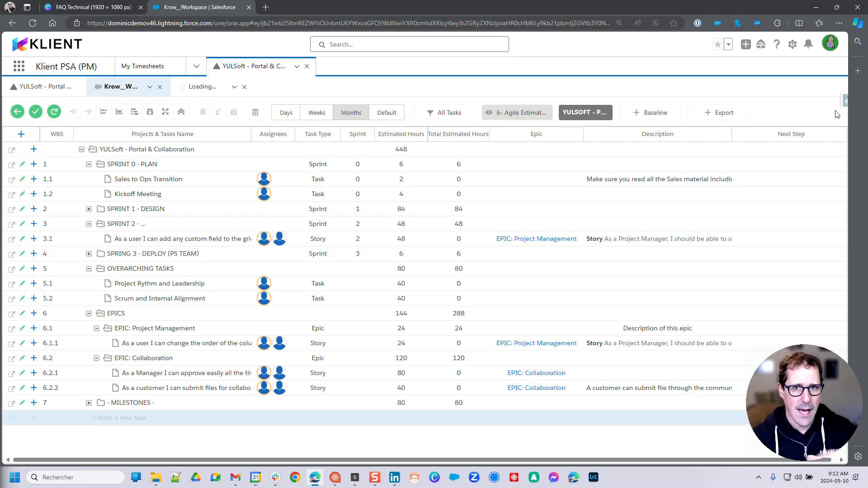
Open the full record of the SPRINT 2 story and examine its description, checklist and issues
left_click(12, 241)
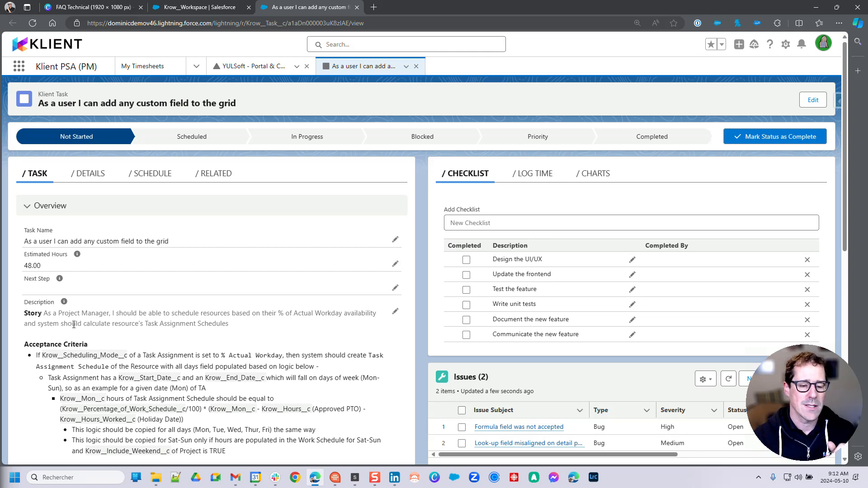
scroll(101, 308, "down", 3)
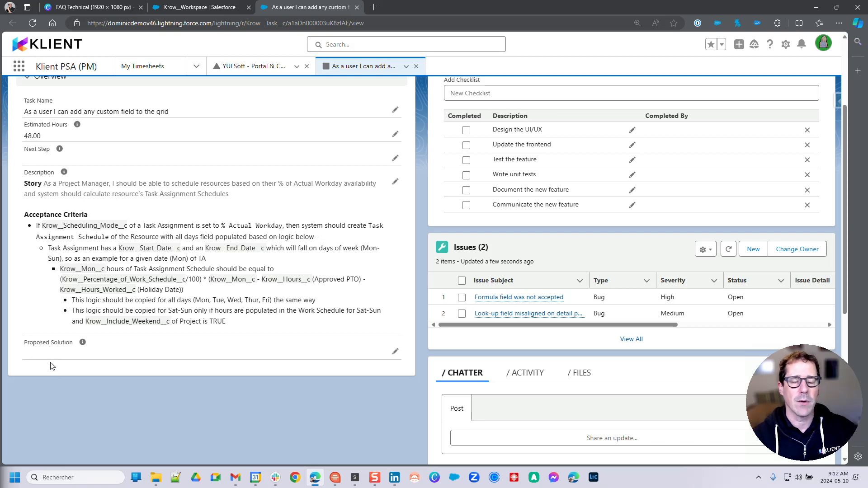
scroll(50, 366, "up", 2)
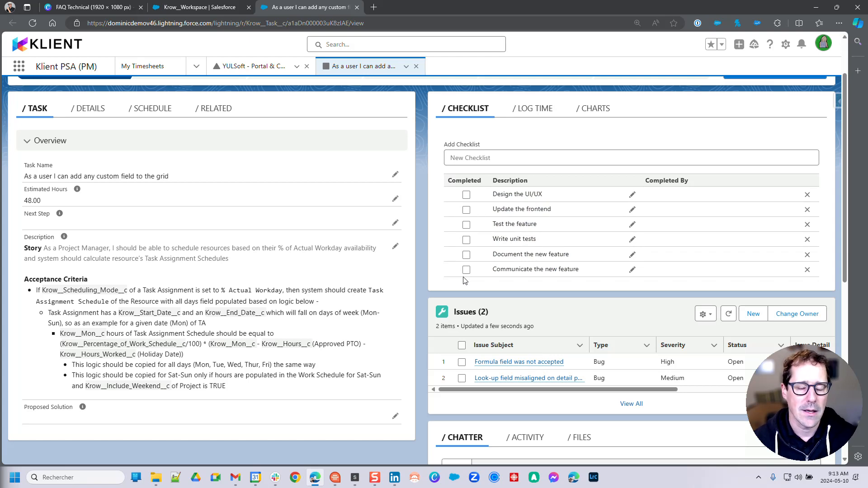
scroll(464, 281, "down", 1)
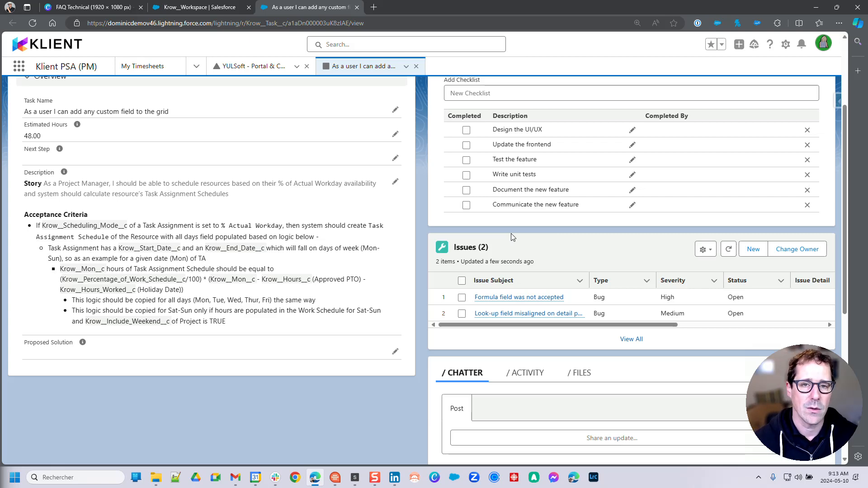
scroll(524, 255, "up", 2)
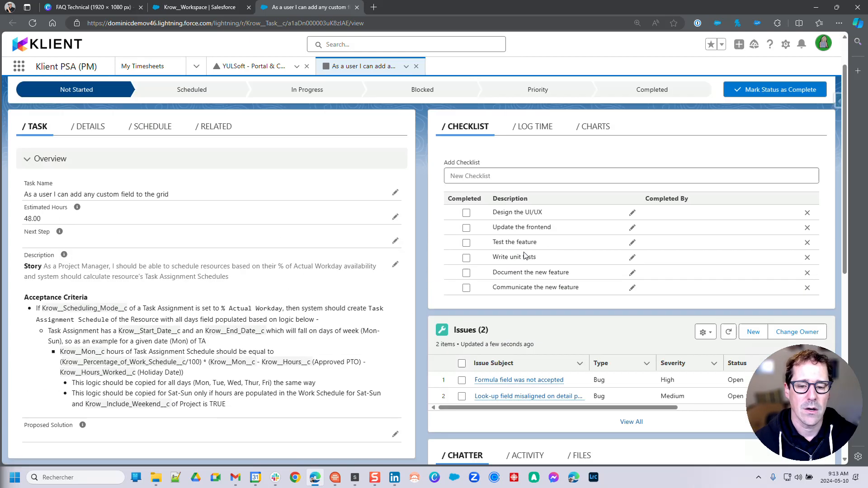
scroll(525, 256, "up", 1)
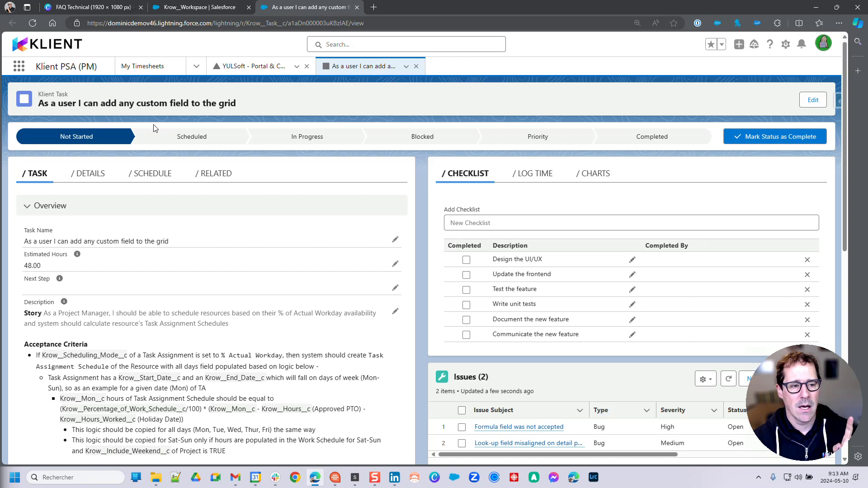
Return to the YULSoft project, open its Kanban board and look through the Not Started stories
left_click(243, 70)
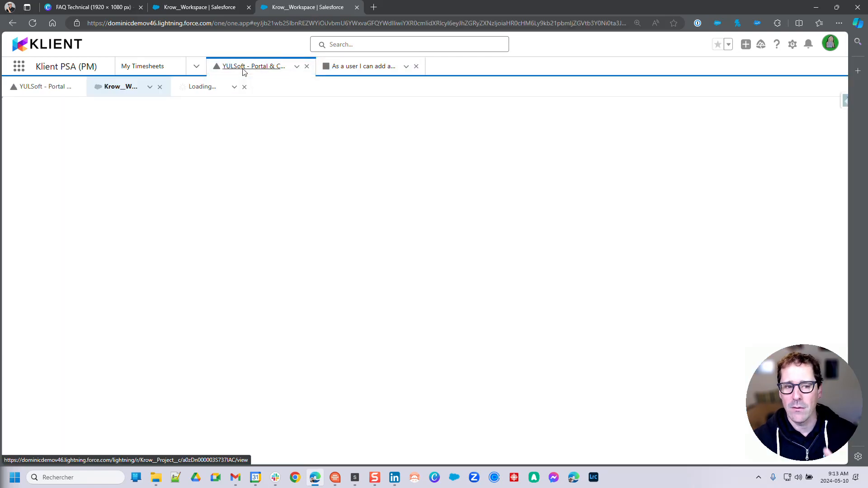
left_click(204, 88)
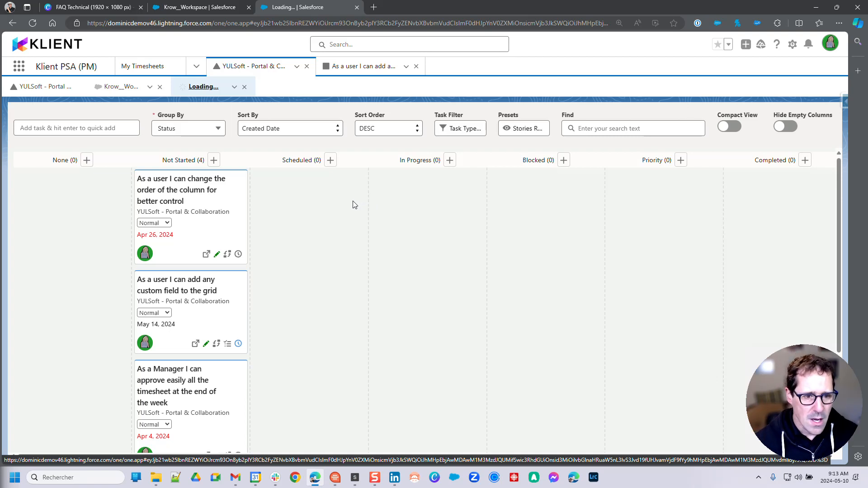
scroll(219, 275, "down", 3)
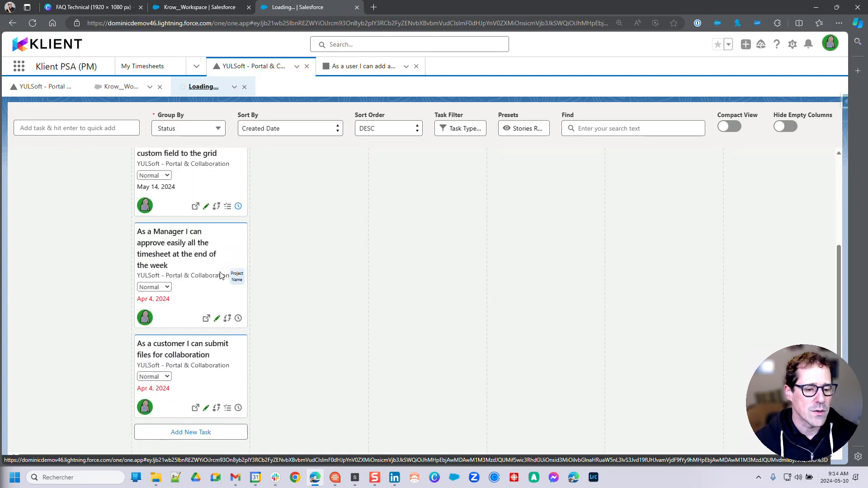
scroll(220, 275, "up", 4)
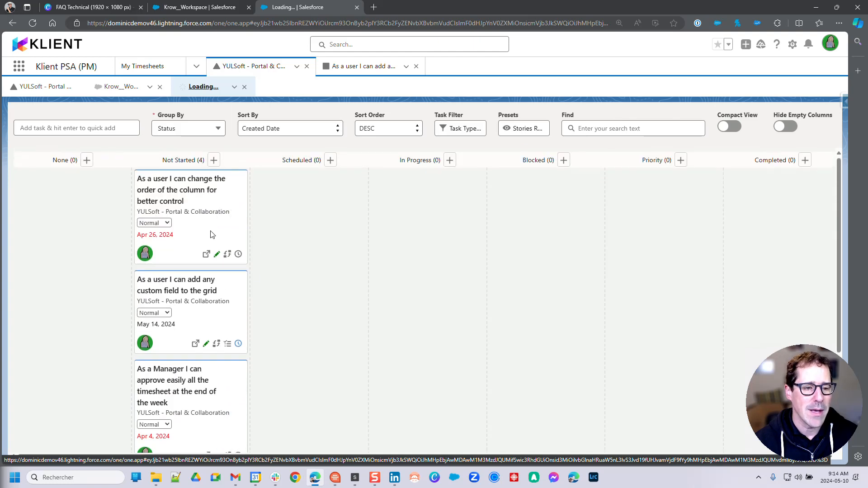
scroll(211, 235, "down", 3)
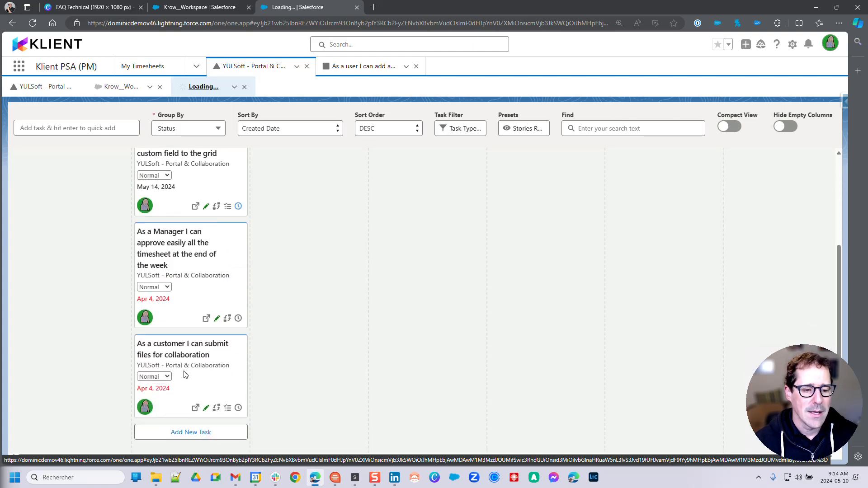
Move the "As a user I can add any custom field to the grid" card from Not Started to In Progress
scroll(185, 316, "up", 2)
mouse_move(186, 256)
left_mouse_down()
mouse_move(323, 273)
mouse_move(427, 204)
left_mouse_up()
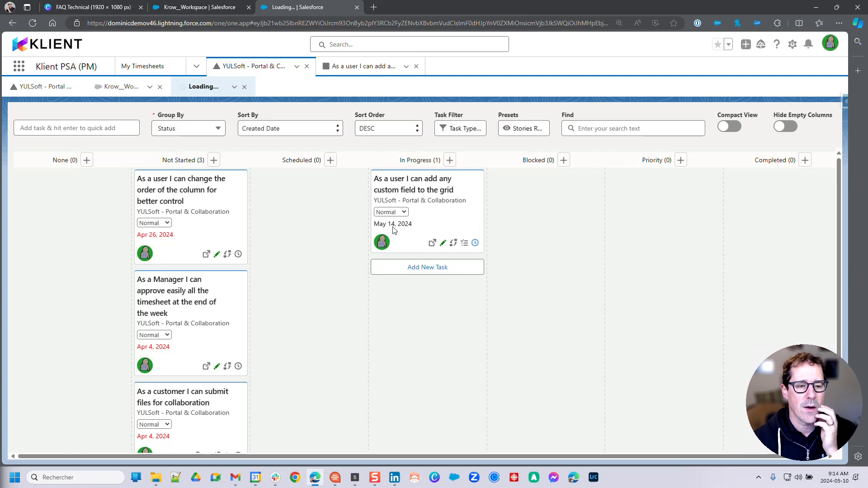
Group the Kanban board's stories by Epic
left_click(204, 131)
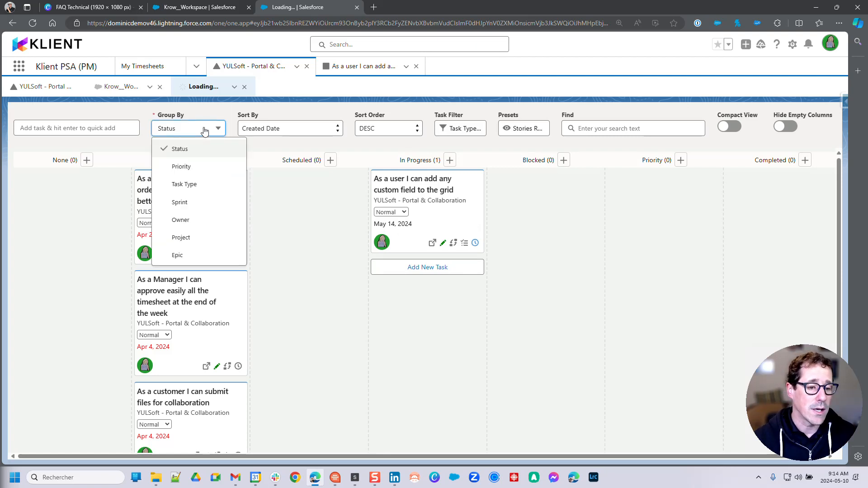
left_click(199, 256)
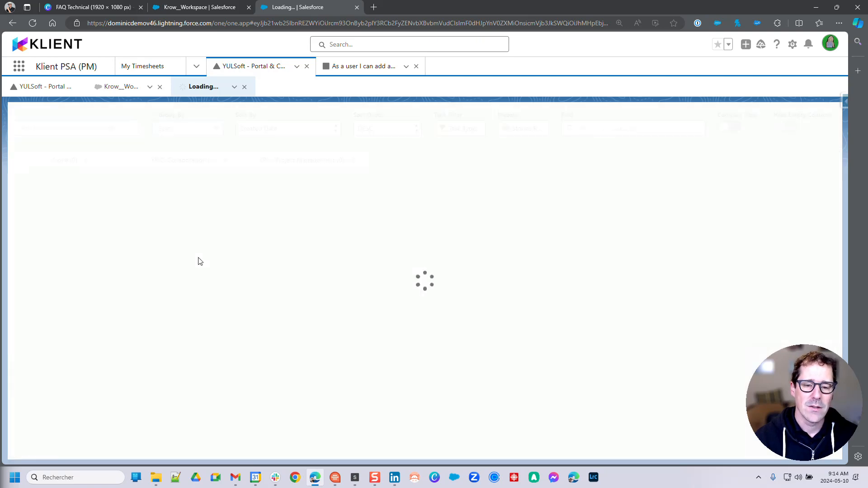